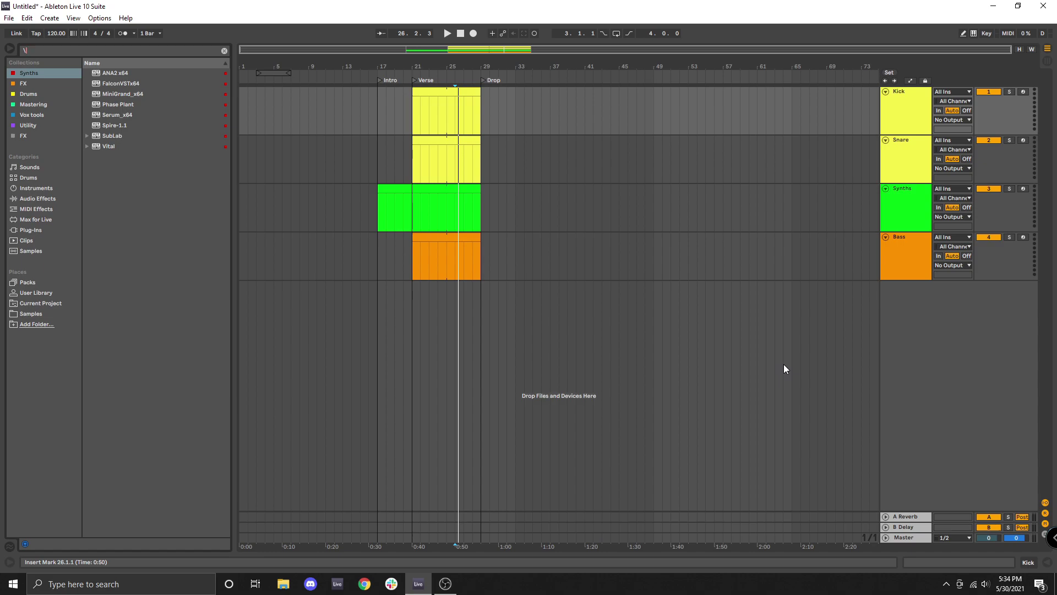
Insert a new audio track below Bass as the fifth track and rename it 'VOX'
right_click(930, 306)
click(949, 310)
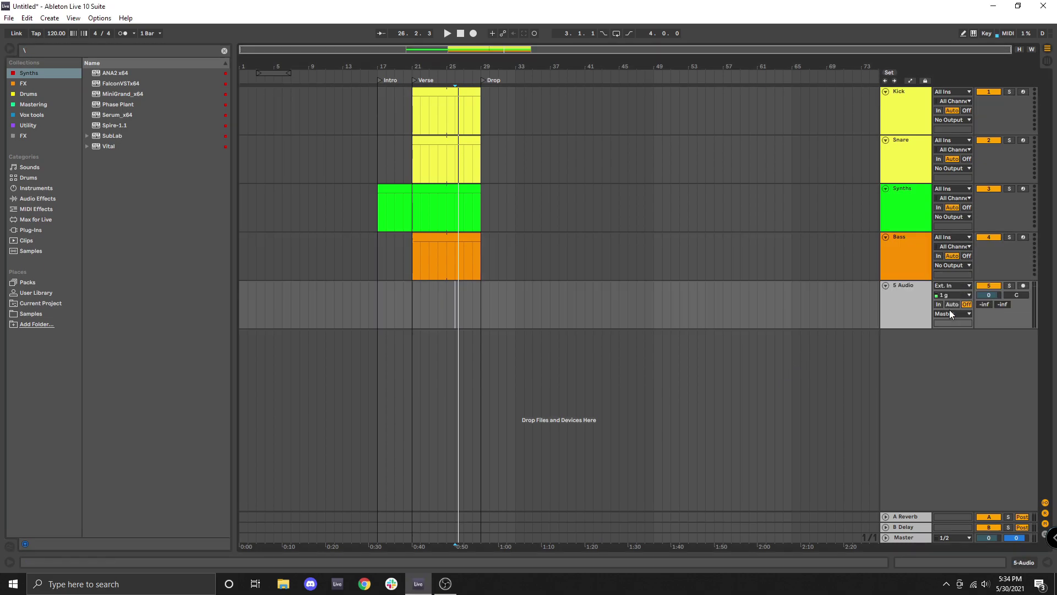
right_click(911, 296)
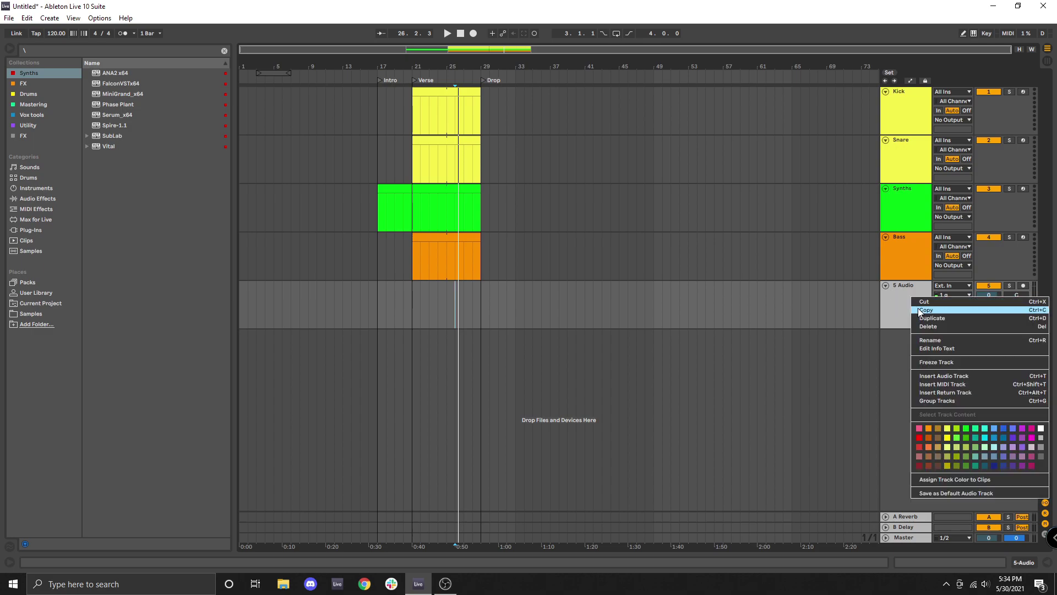
click(929, 340)
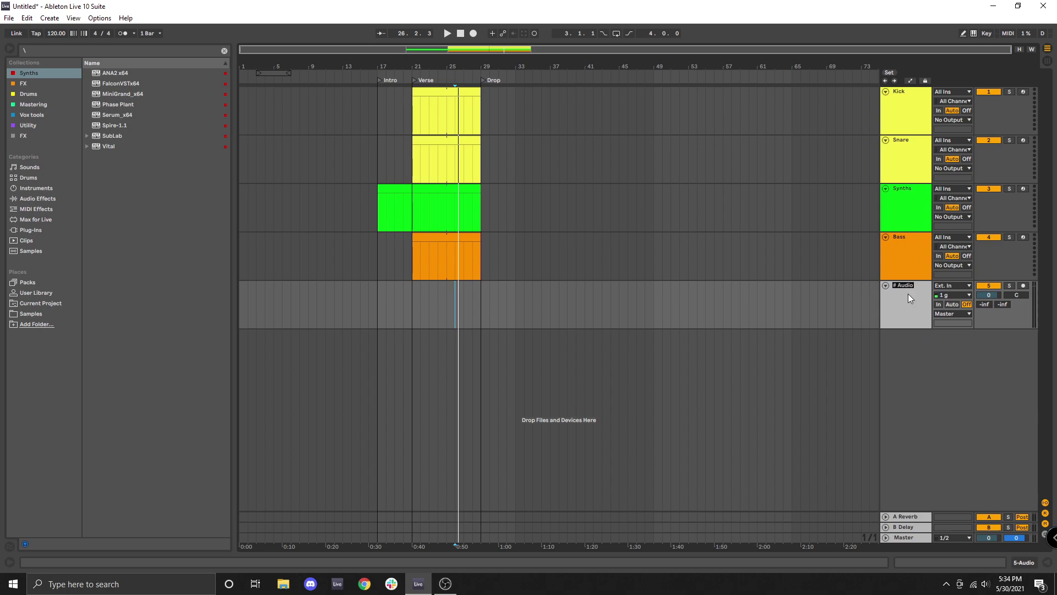
text(\)
key(BackSpace)
text(VOX)
key(Return)
Insert an empty MIDI clip across bars 21–29 on the VOX track
key(ctrl+z)
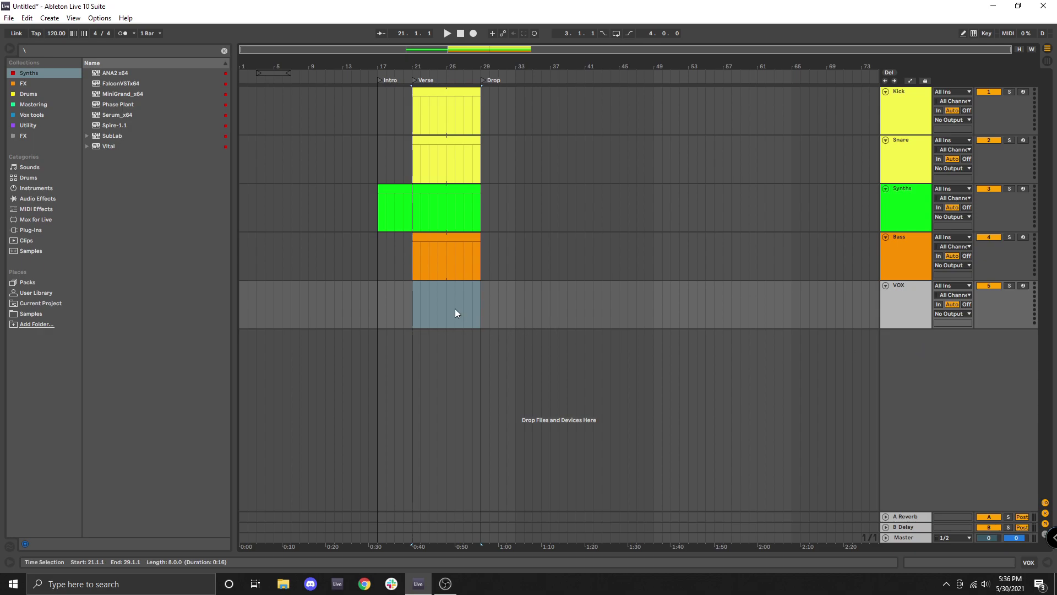
drag(411, 296, 477, 294)
right_click(472, 296)
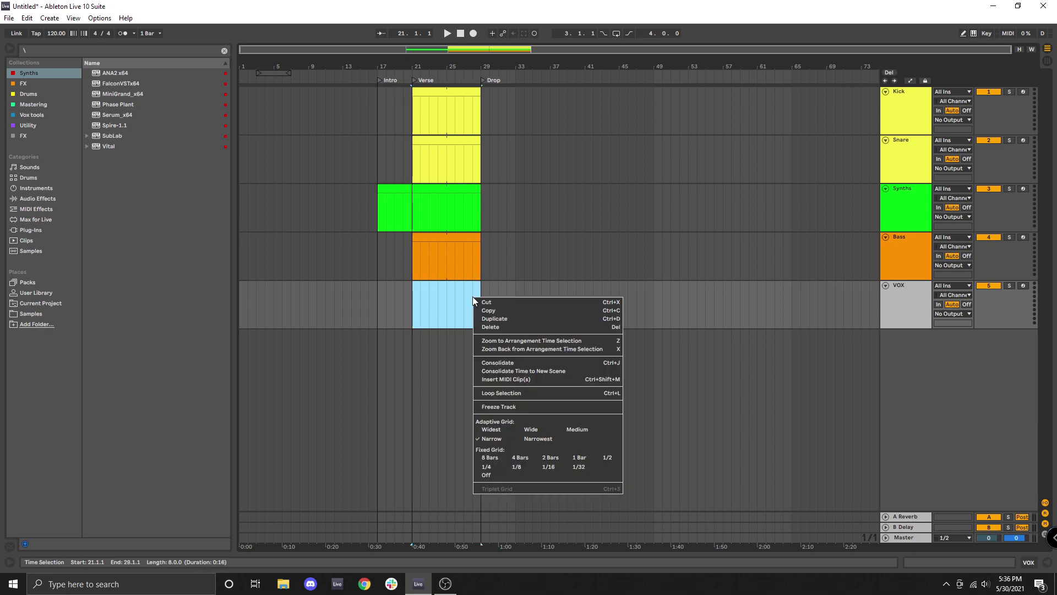
click(484, 379)
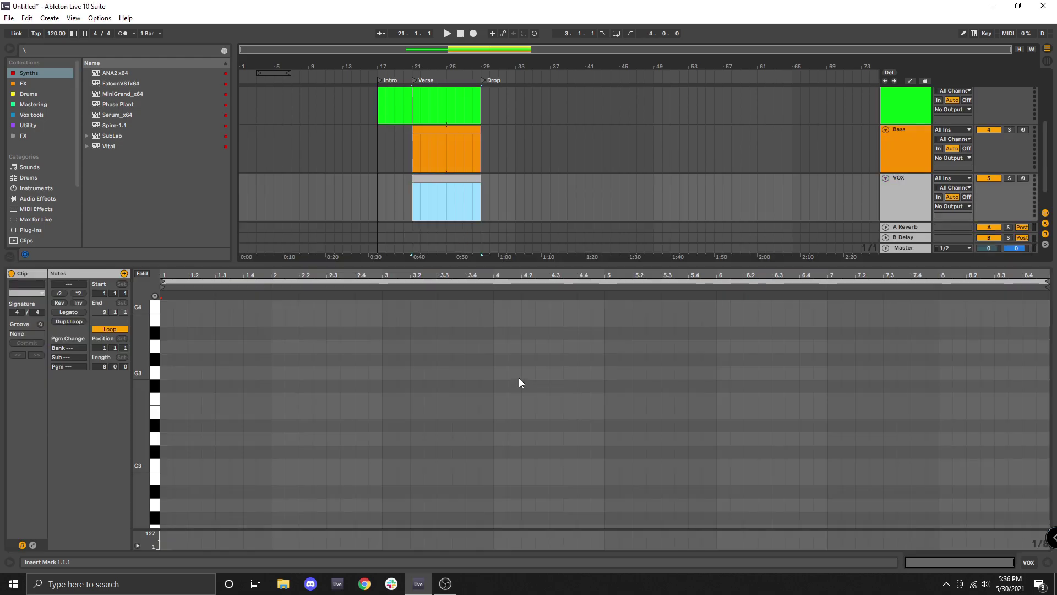
double_click(573, 266)
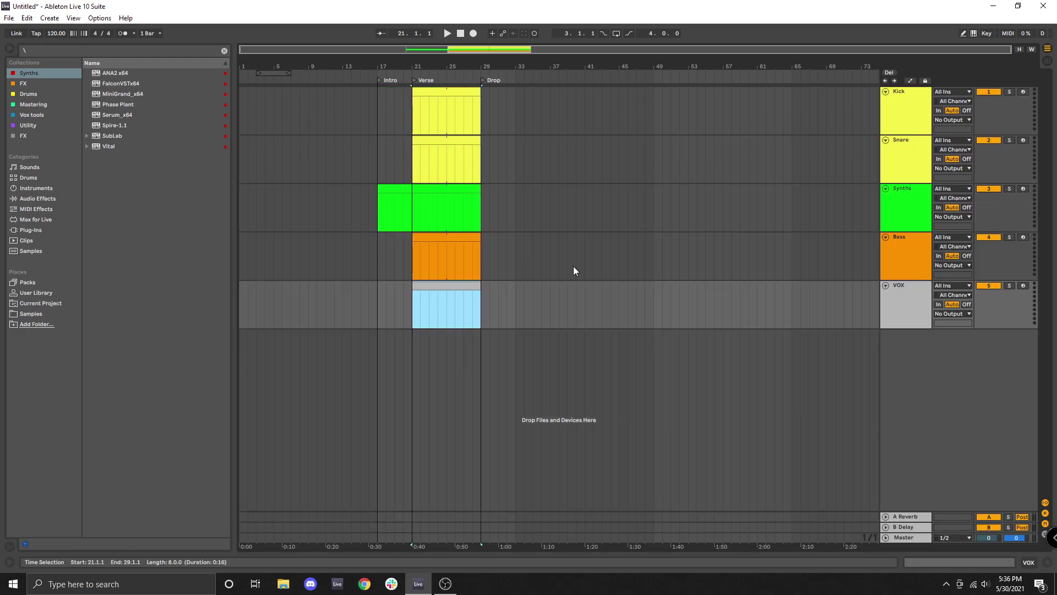
Colour the VOX track cyan and assign the track colour to its clip
click(873, 295)
right_click(913, 311)
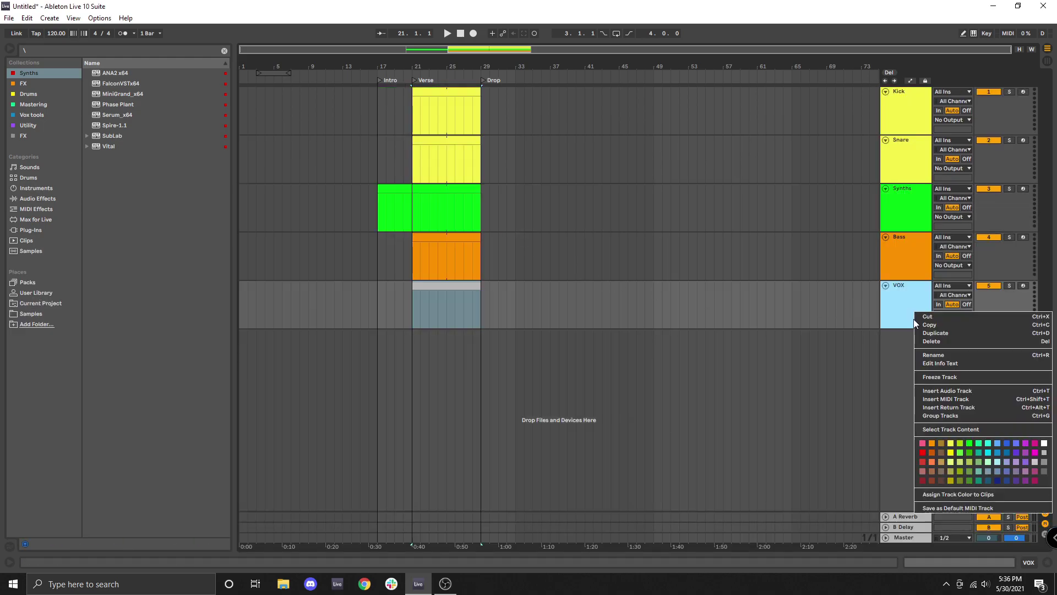
click(987, 444)
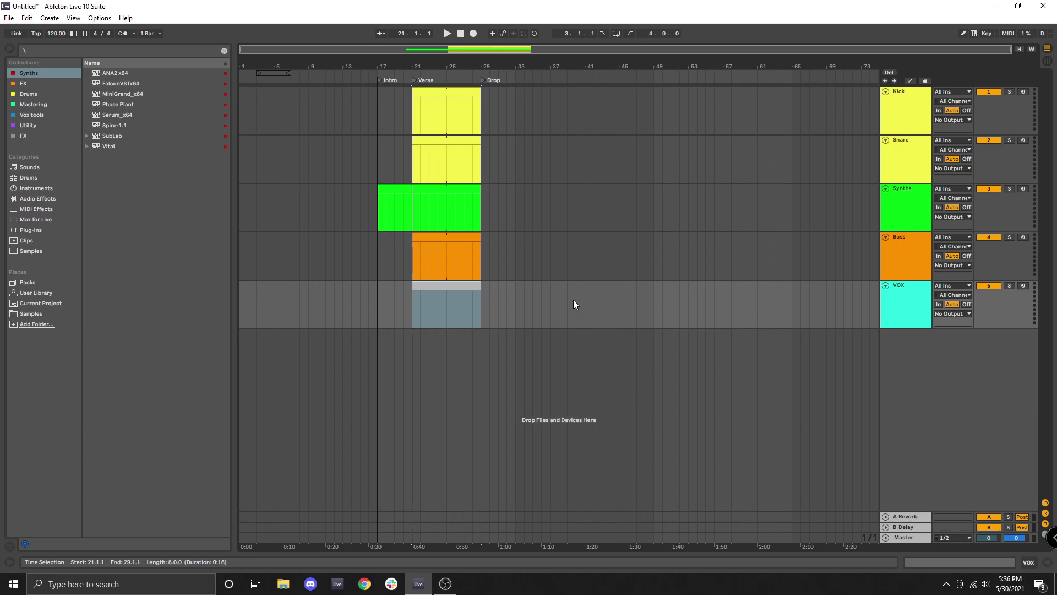
right_click(918, 304)
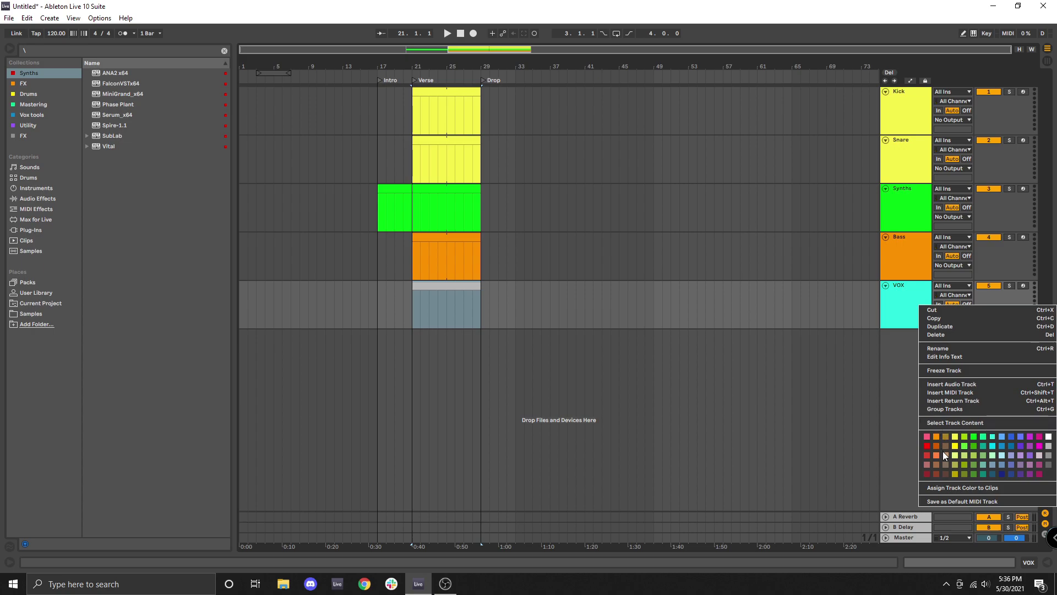
click(965, 486)
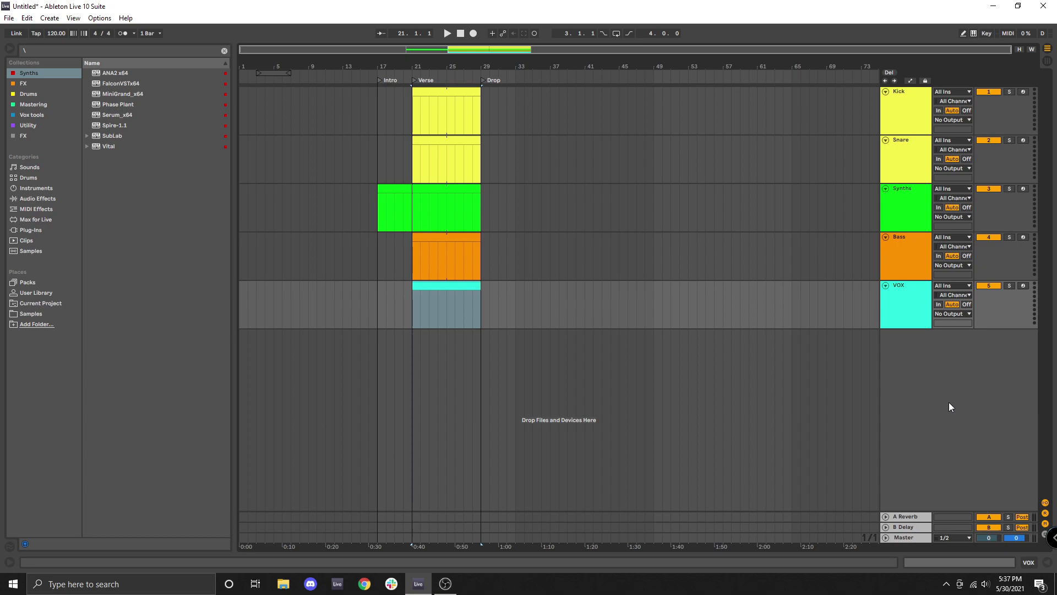
Select the Kick and Snare tracks and group them with Ctrl+G
key(Up)
key(shift+Tab)
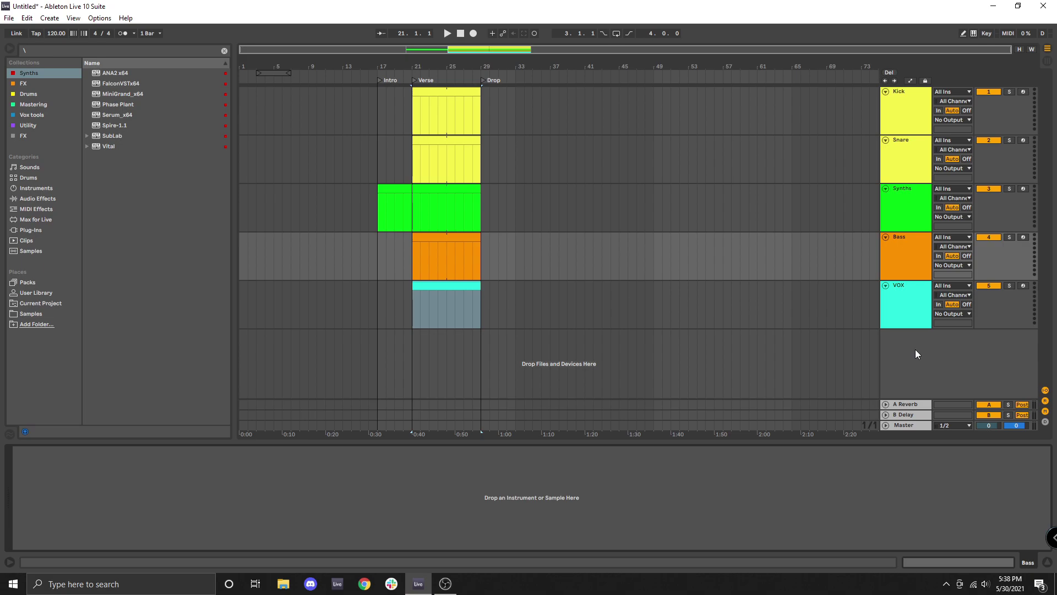
ctrl+click(914, 101)
ctrl+click(911, 160)
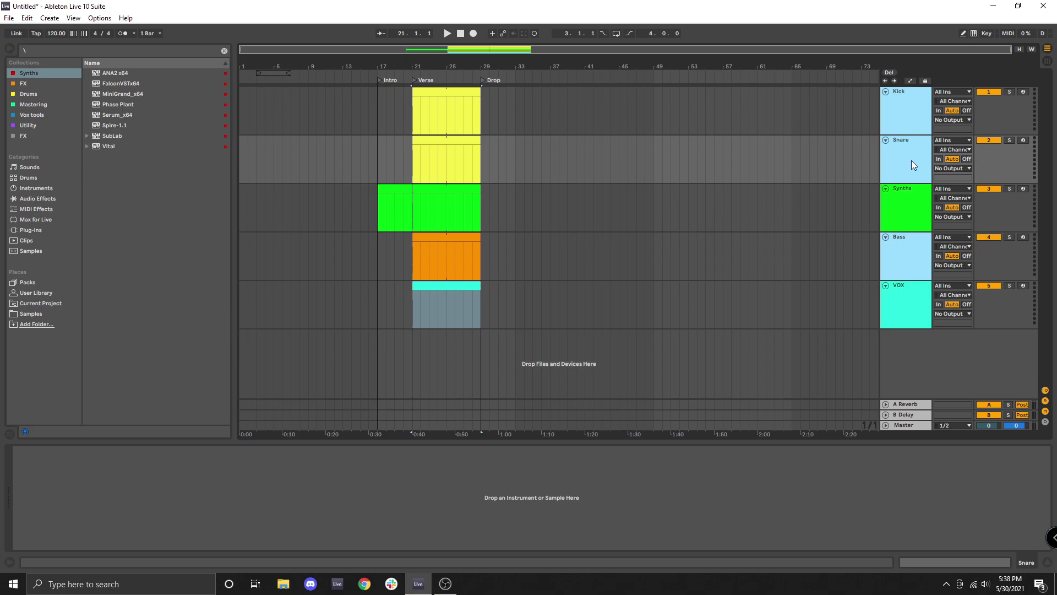
key(ctrl+g)
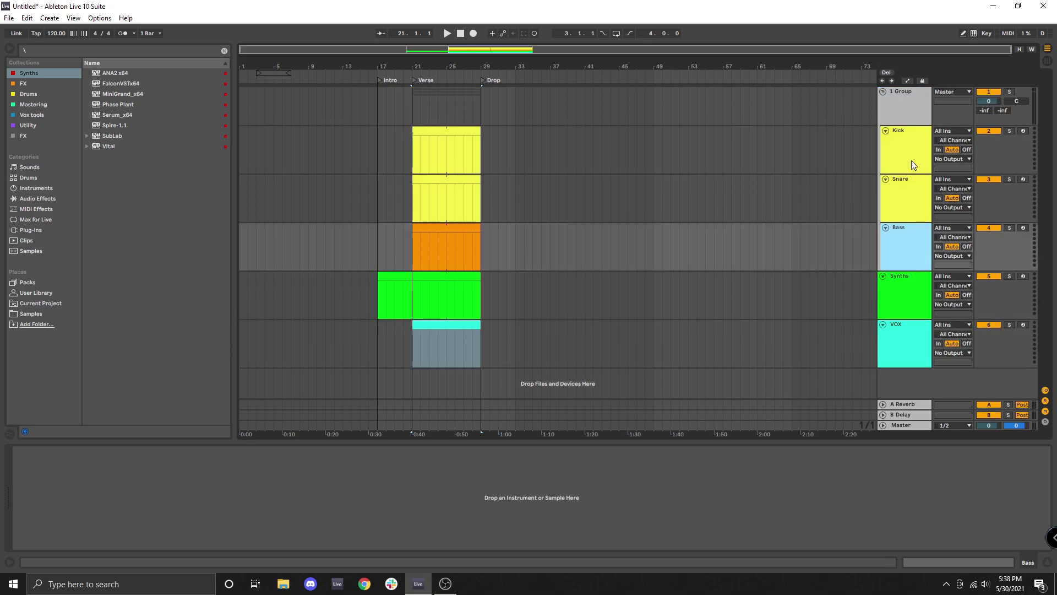
Colour the new group track yellow and name it 'VERSE DRUMS'
click(912, 365)
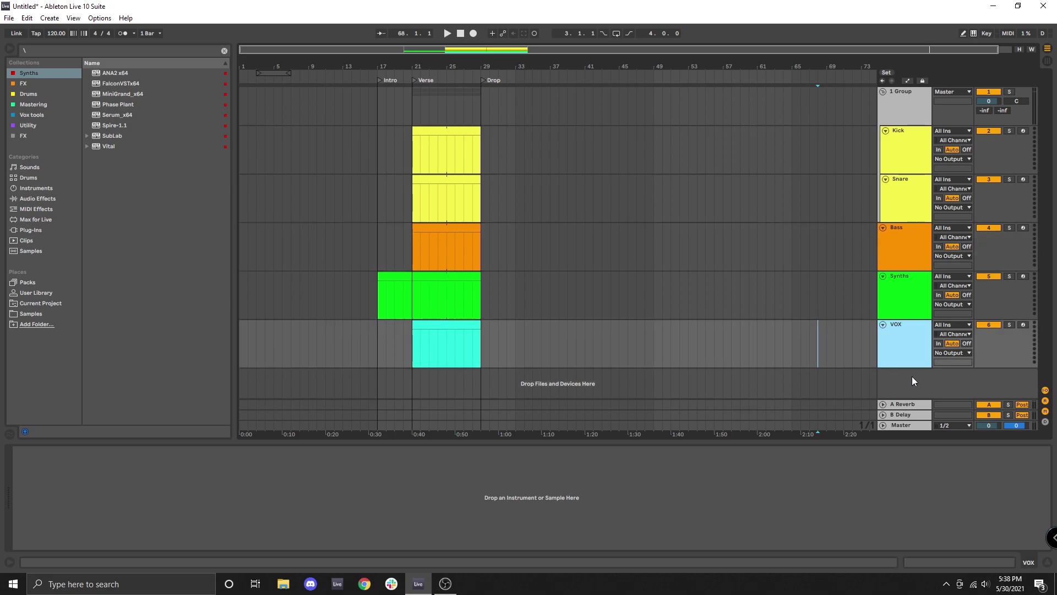
right_click(897, 108)
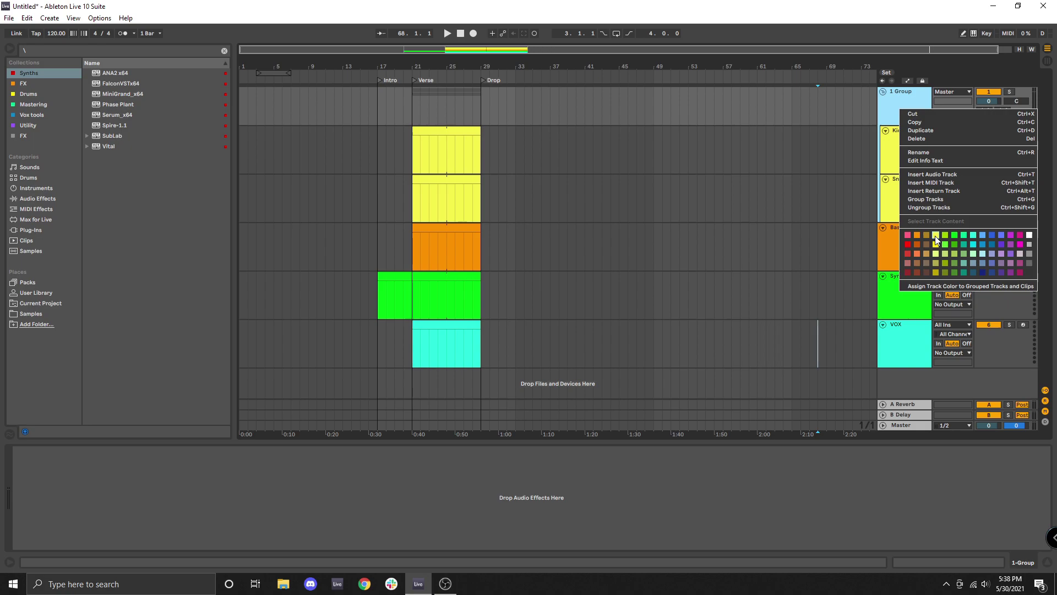
click(936, 237)
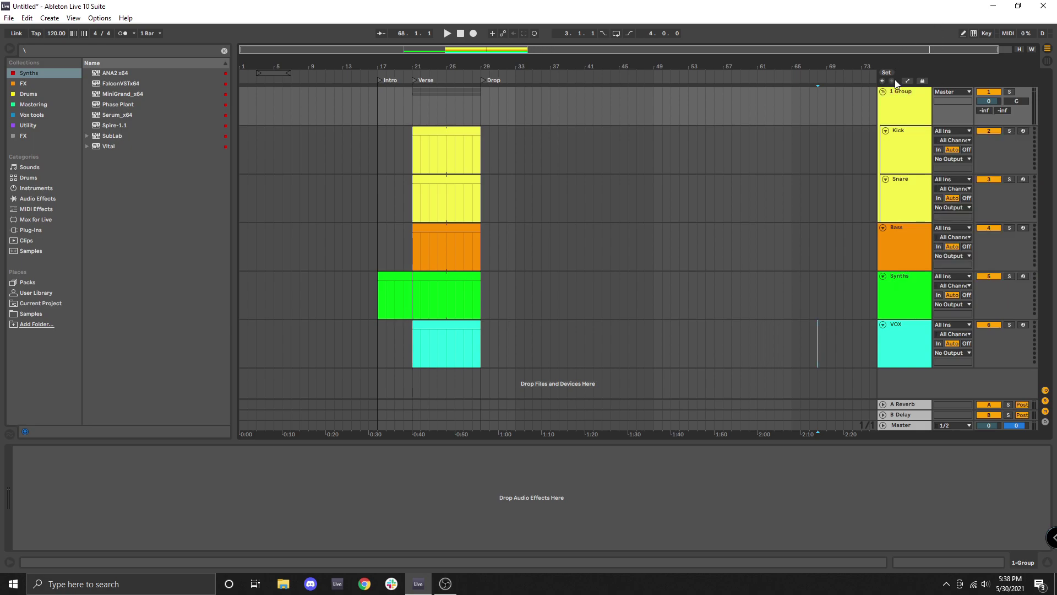
click(907, 109)
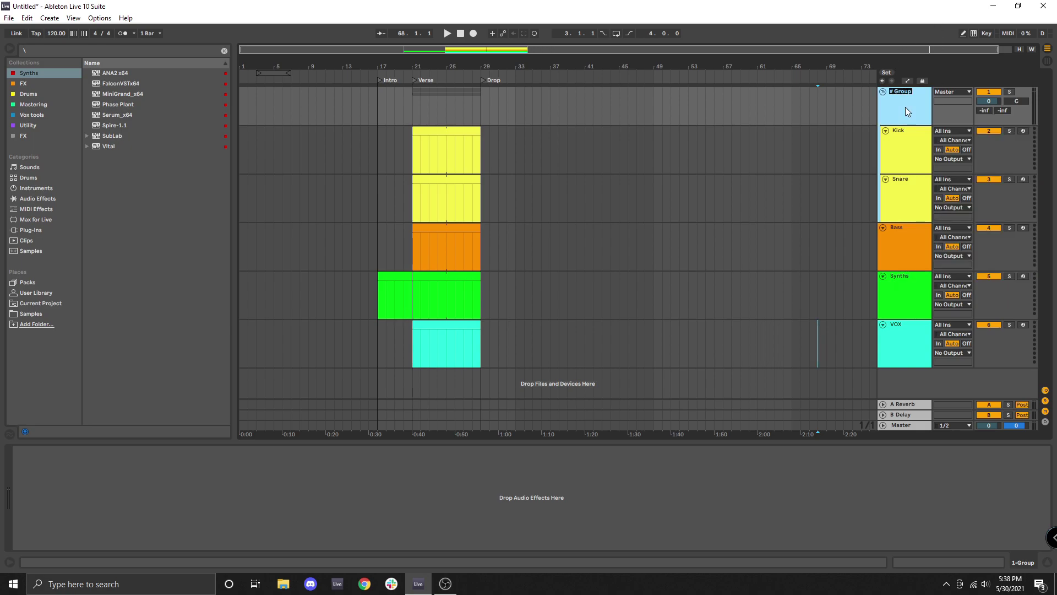
text(VERSE DRUMS)
key(Return)
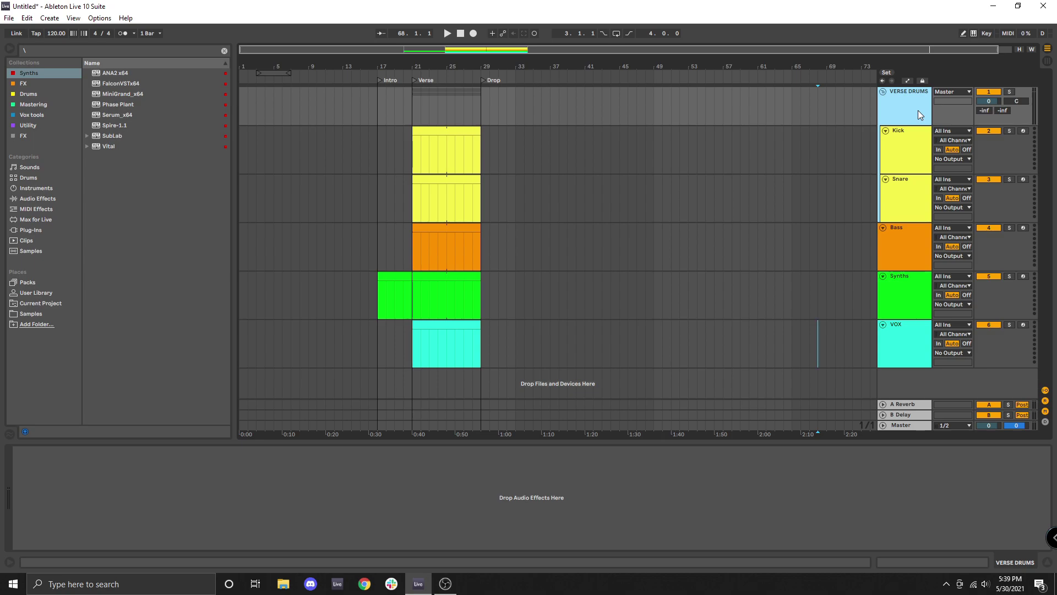
Duplicate the VERSE DRUMS group and rename the copy 'DROP DRUMS'
key(ctrl+d)
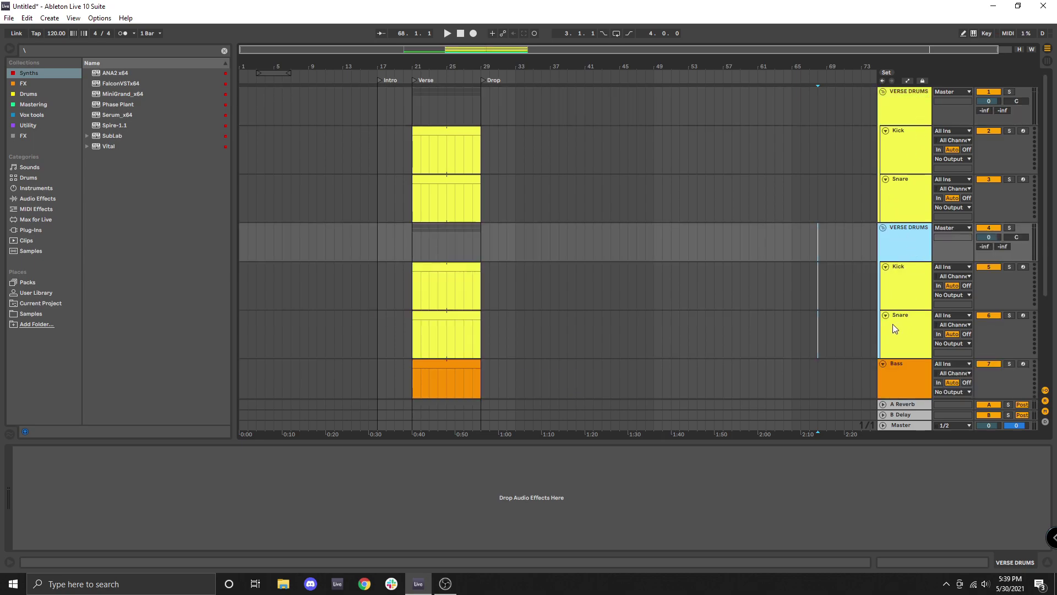
key(ctrl+r)
text(ED)
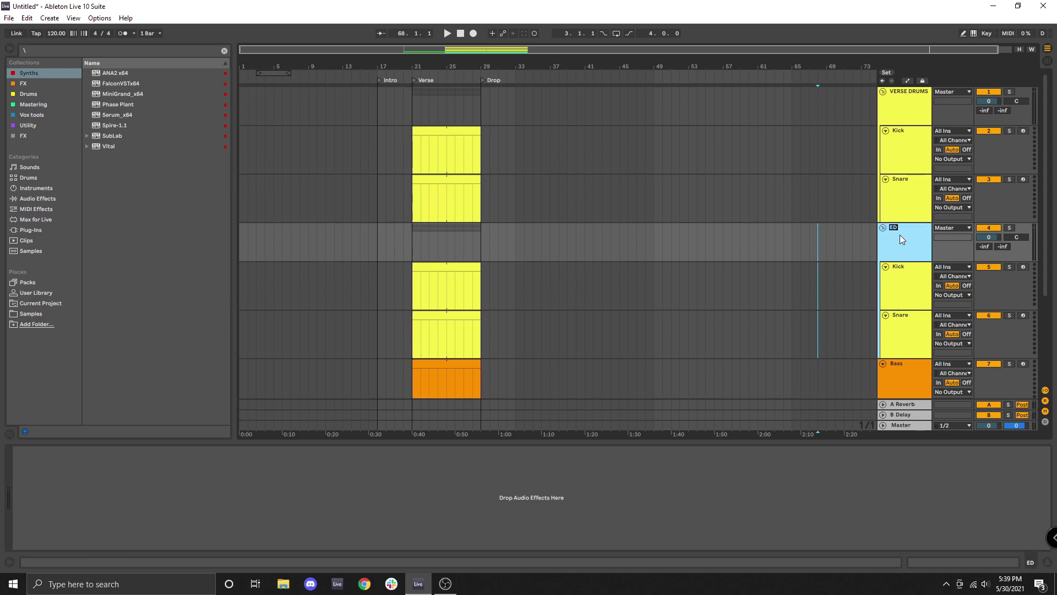
text(DROP DRUMS)
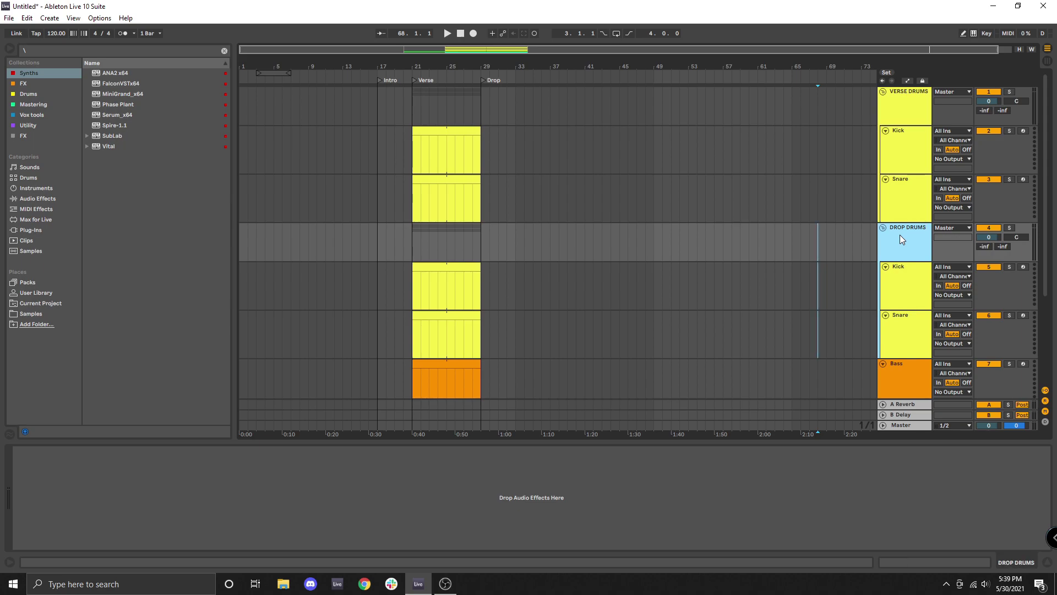
Move the DROP DRUMS Kick and Snare clips from bar 21 to bars 29–37
drag(456, 265, 526, 265)
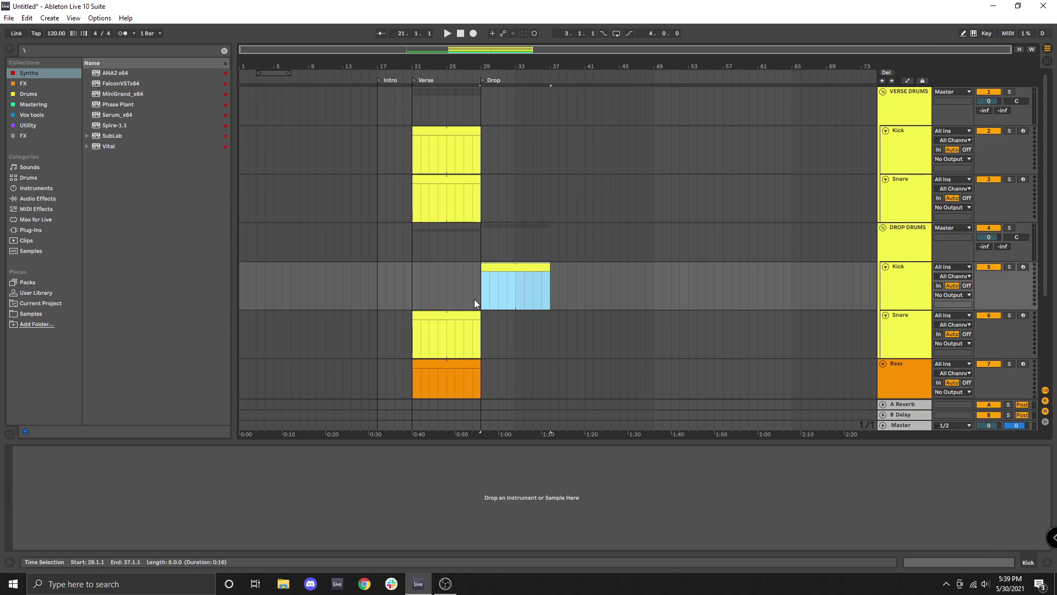
drag(472, 315, 532, 310)
click(577, 234)
scroll(839, 325, down, 3)
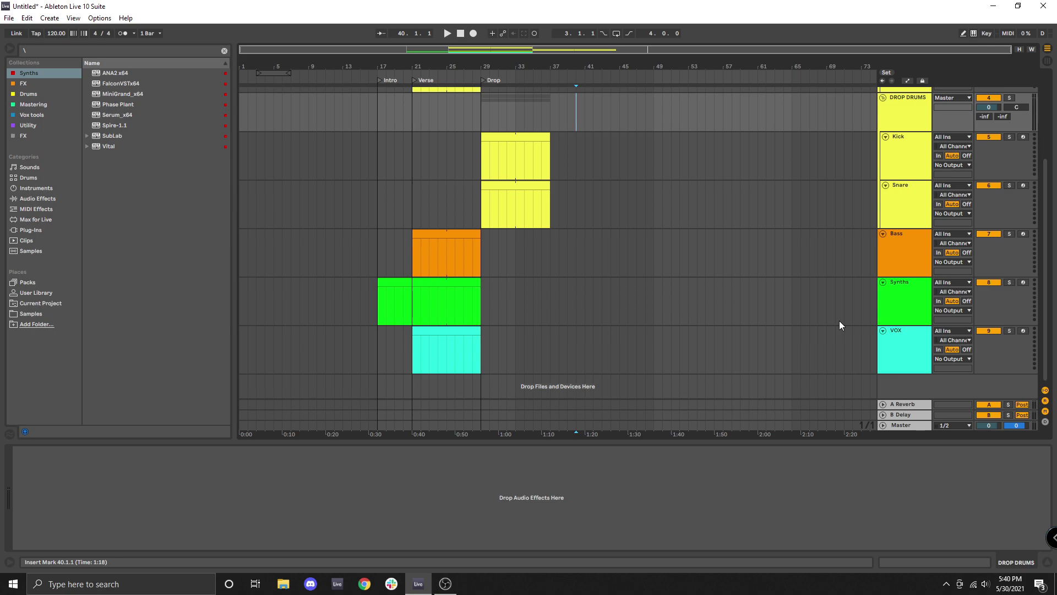
click(775, 263)
right_click(911, 254)
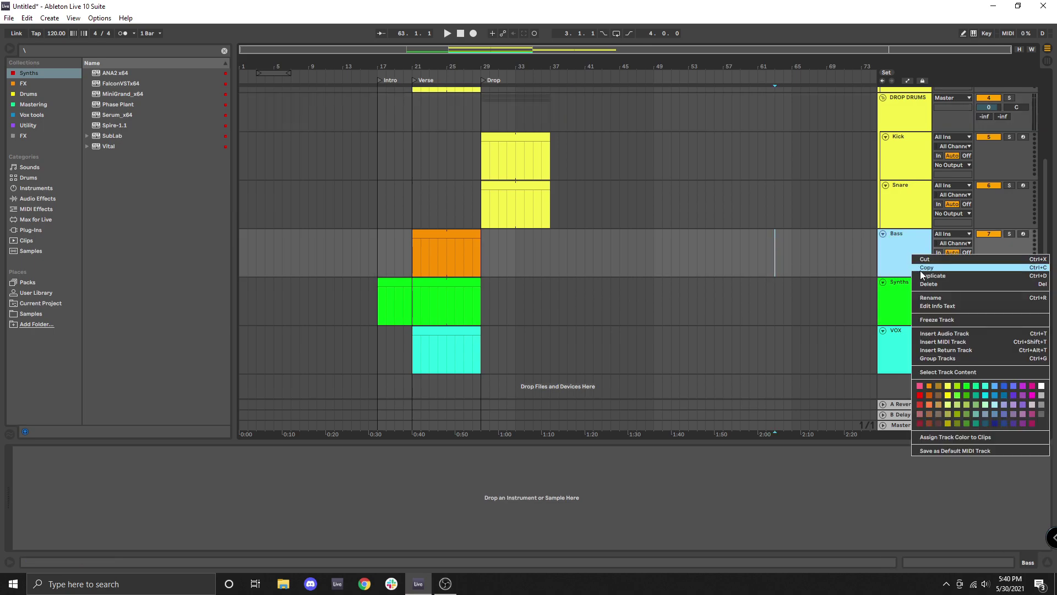
click(943, 333)
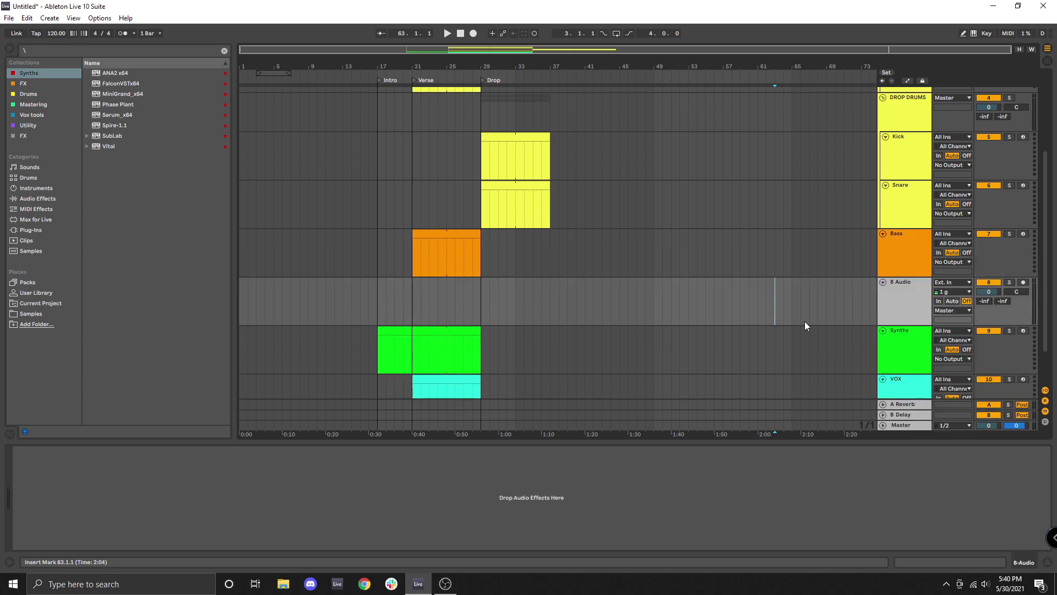
right_click(896, 293)
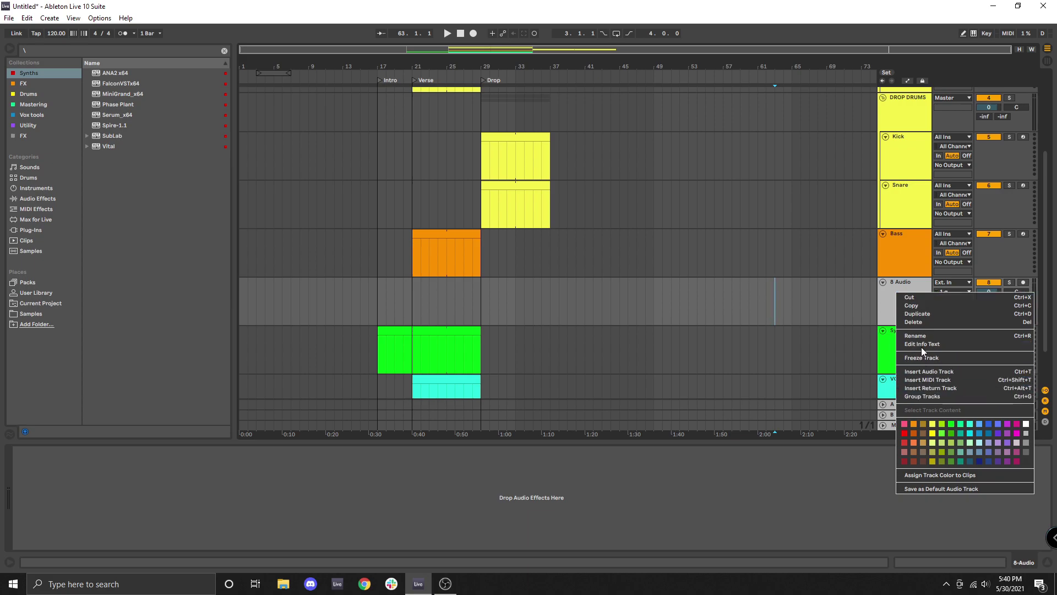
click(923, 322)
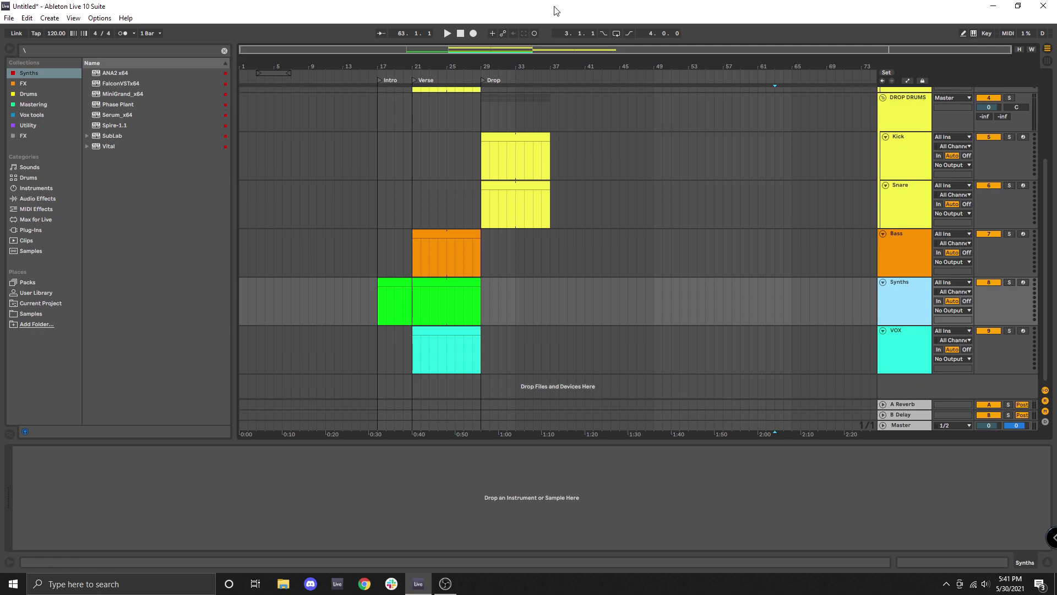
Add a locator named 'Break' at bar 37, aligned with the end of the Drop clips
right_click(555, 74)
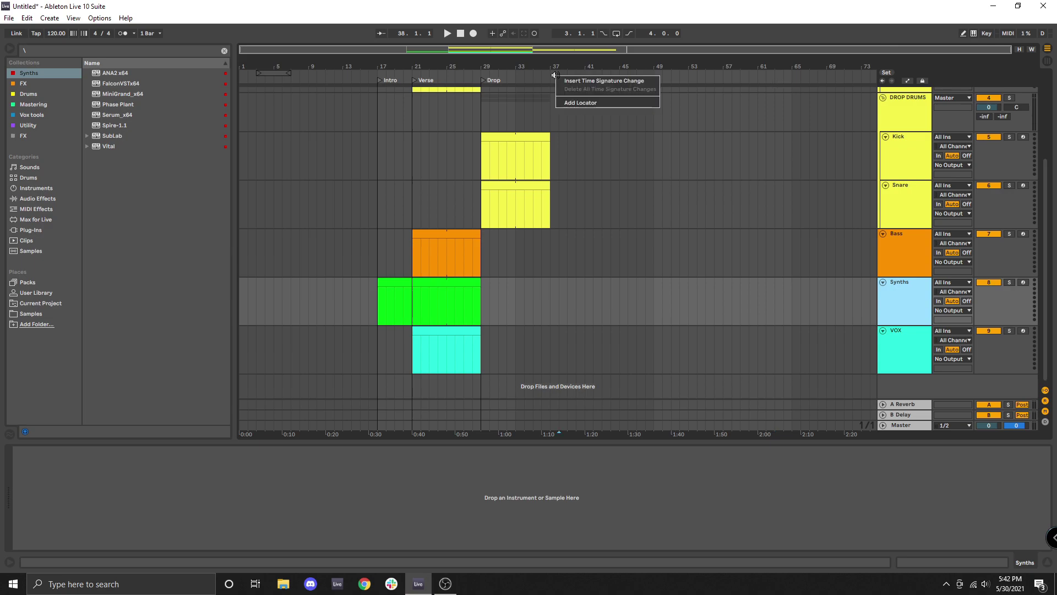
click(568, 103)
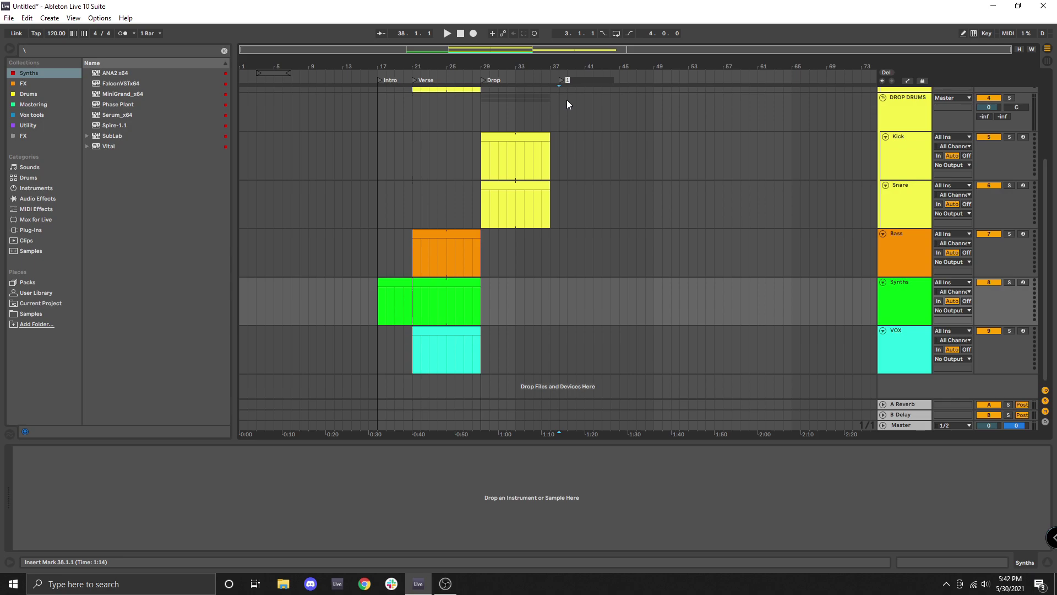
text(Break)
key(Return)
drag(557, 81, 553, 82)
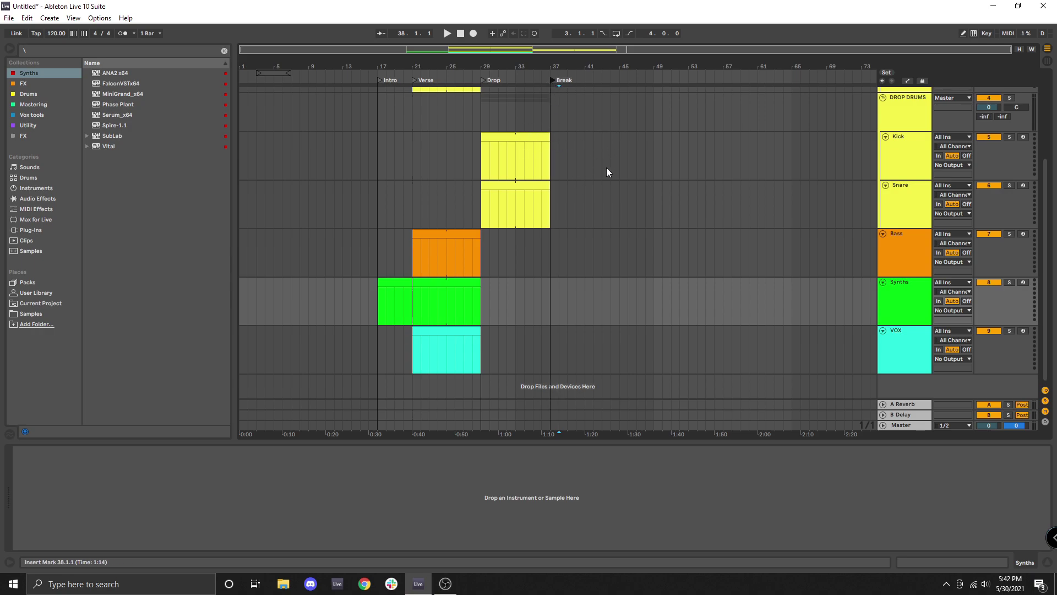
click(576, 111)
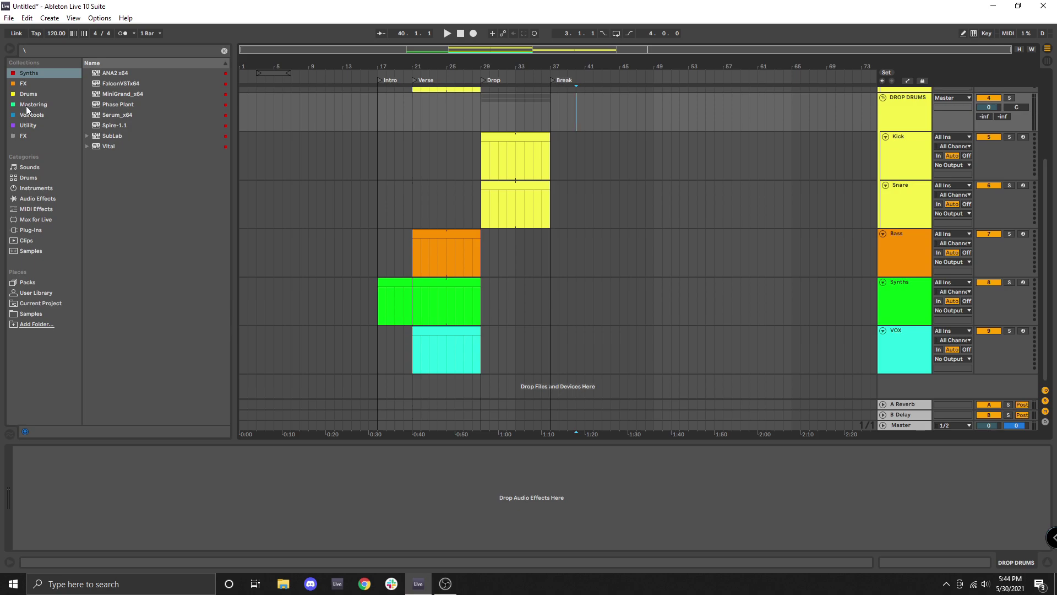
right_click(28, 74)
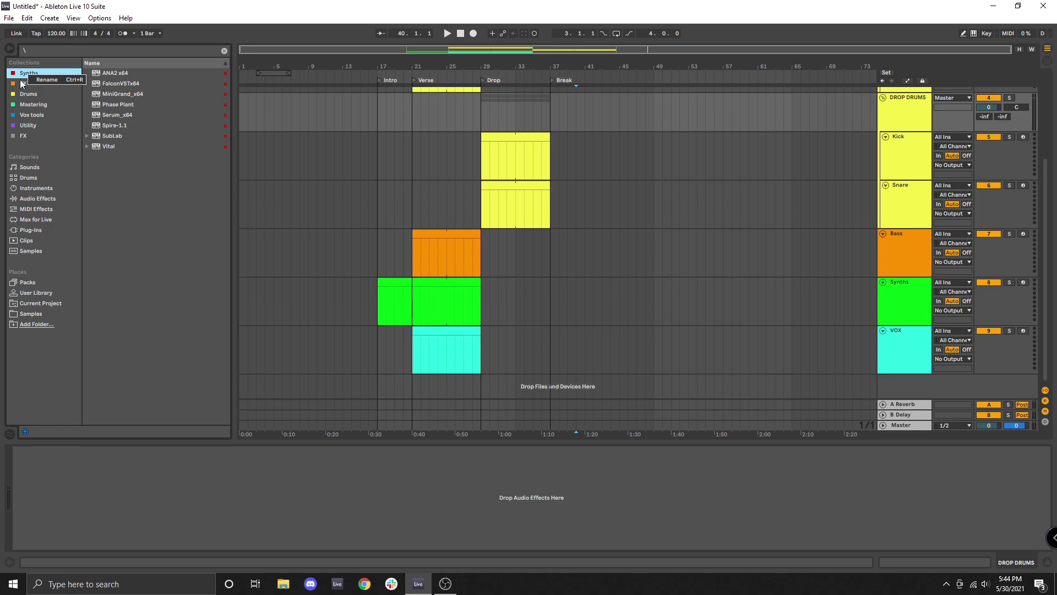
right_click(22, 84)
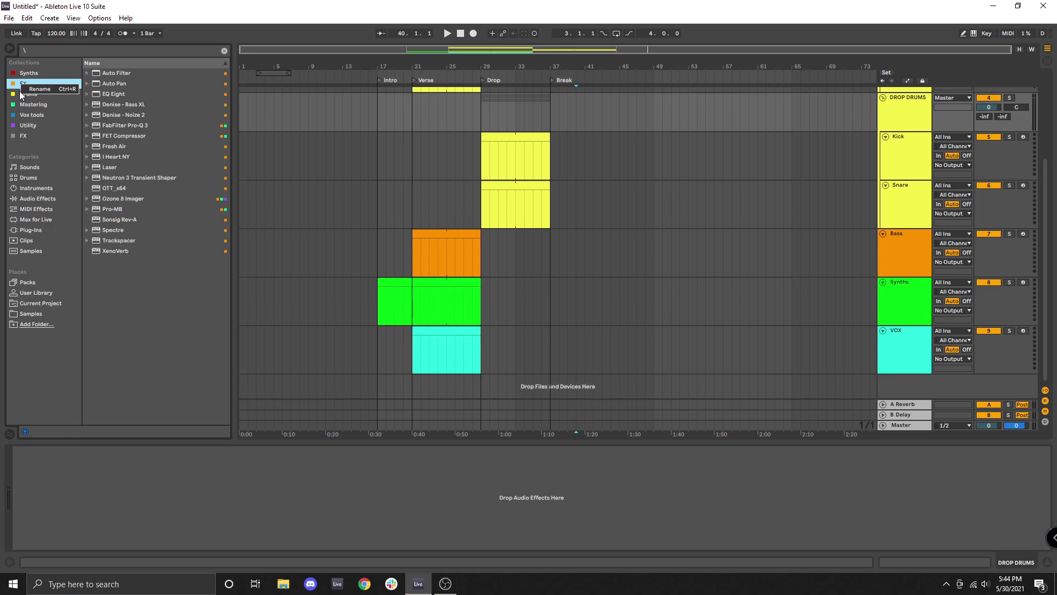
click(29, 76)
click(24, 74)
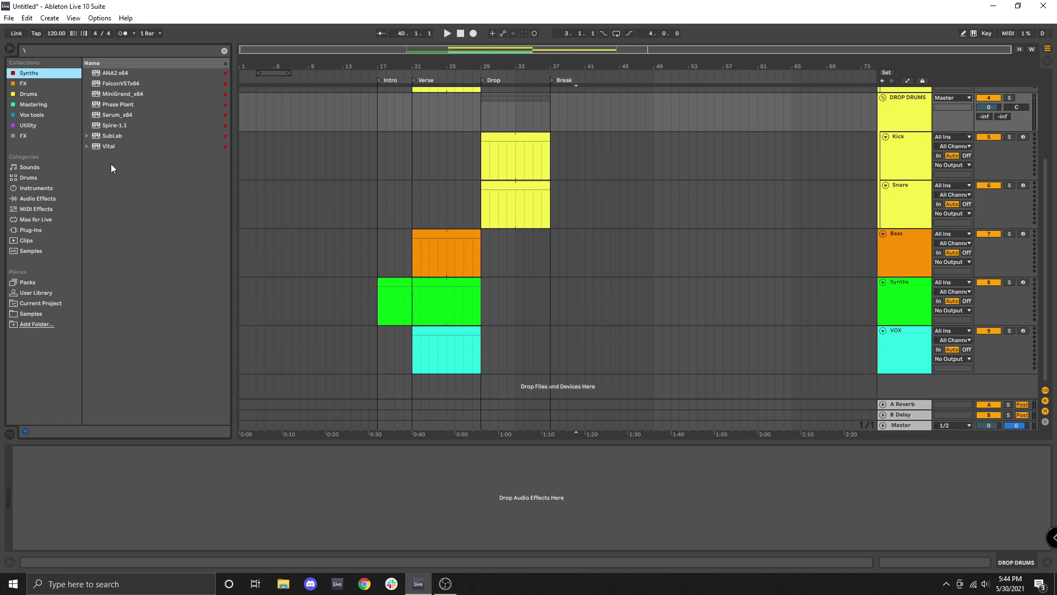
In the VST plug-ins list, tag Kick 2 x64 into the Synths collection
click(28, 229)
click(87, 84)
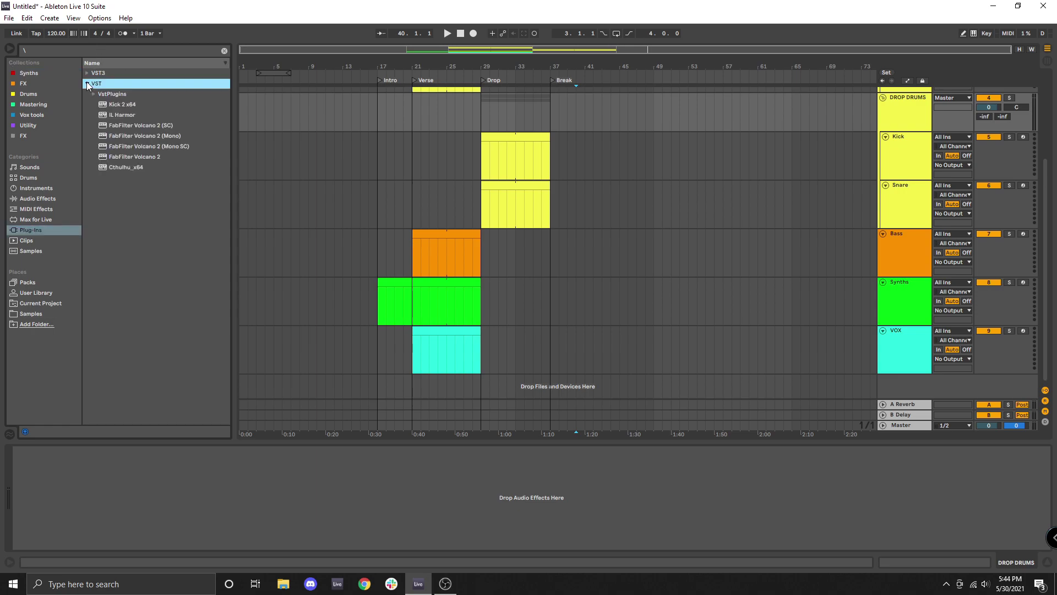
right_click(127, 108)
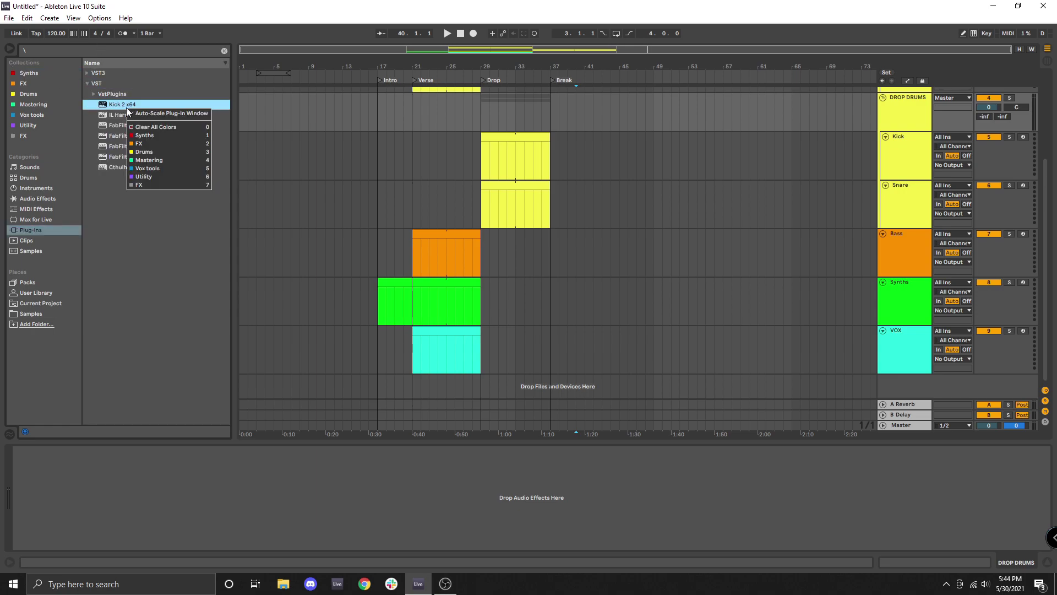
click(167, 136)
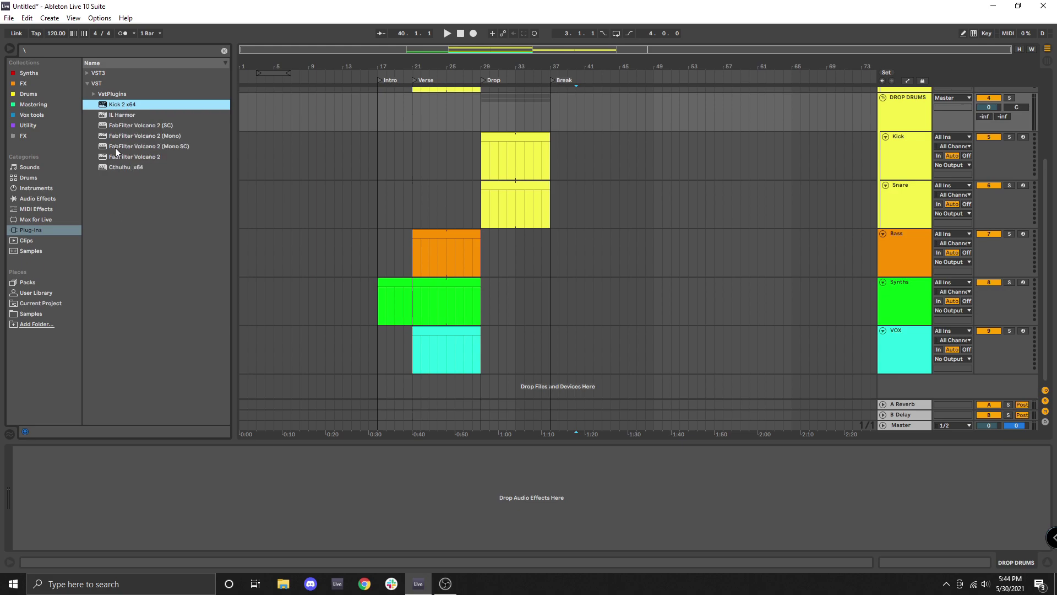
Toggle FabFilter Volcano 2's FX tag on and off, then view the FX collection
right_click(132, 157)
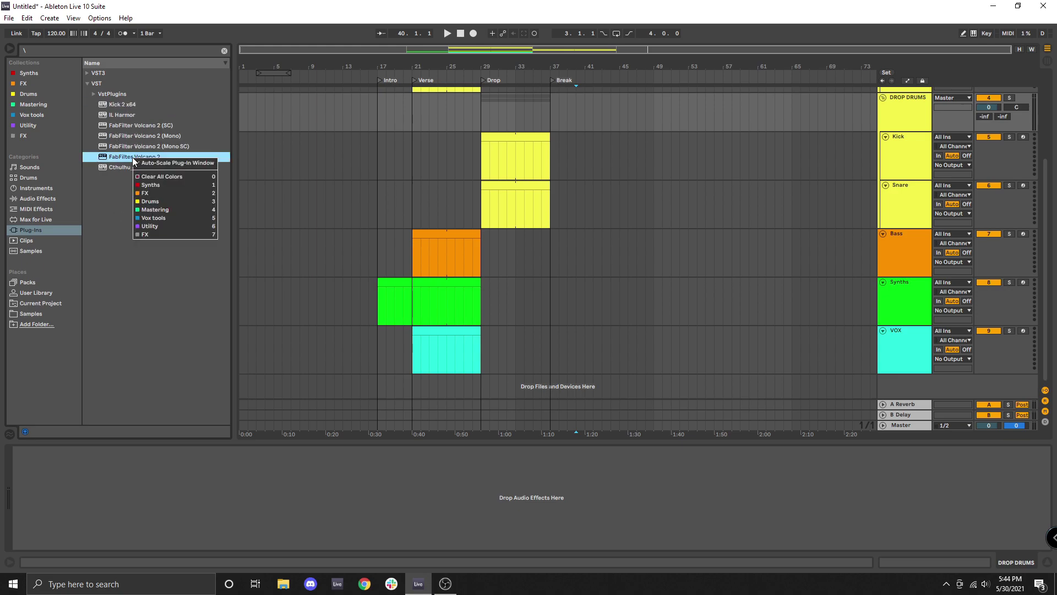
click(153, 193)
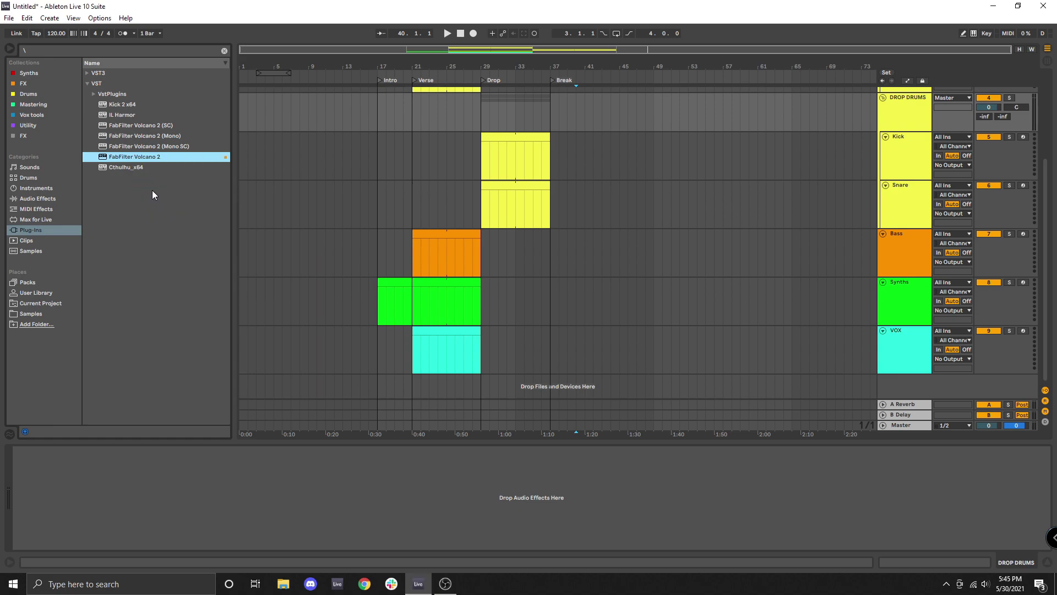
click(27, 82)
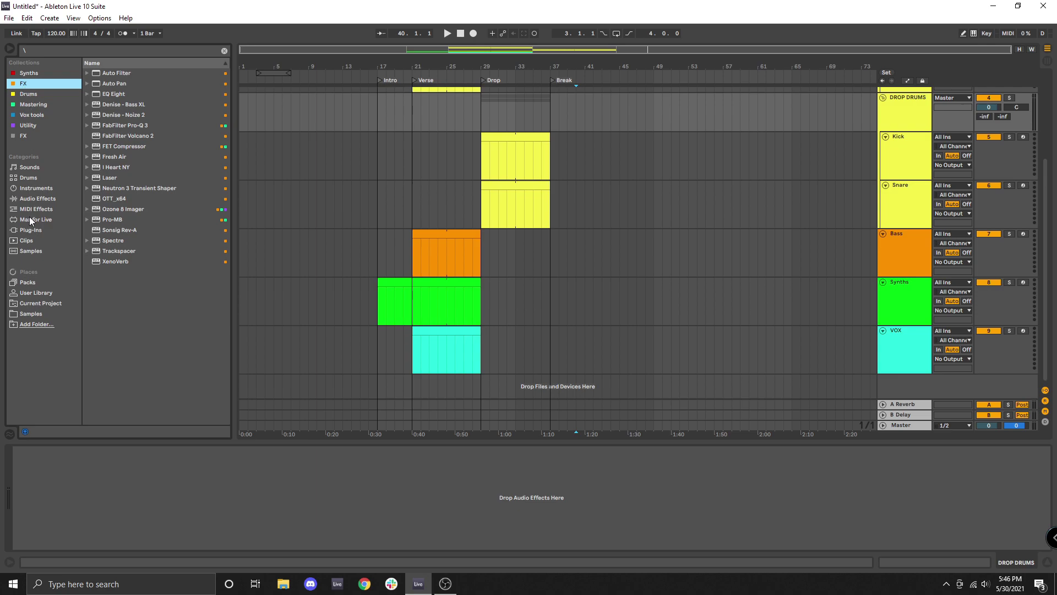
click(31, 231)
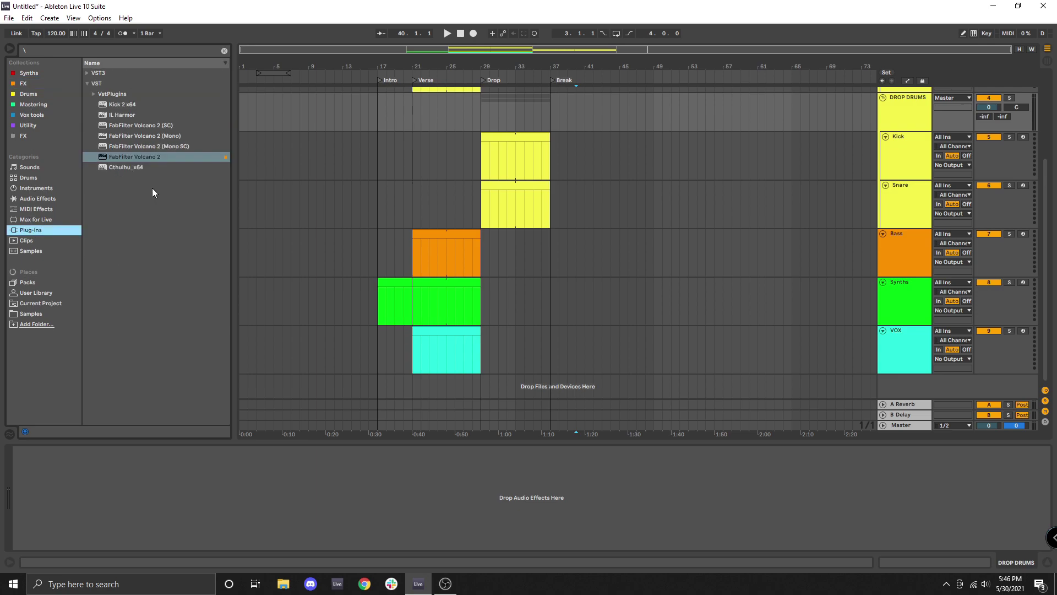
right_click(125, 159)
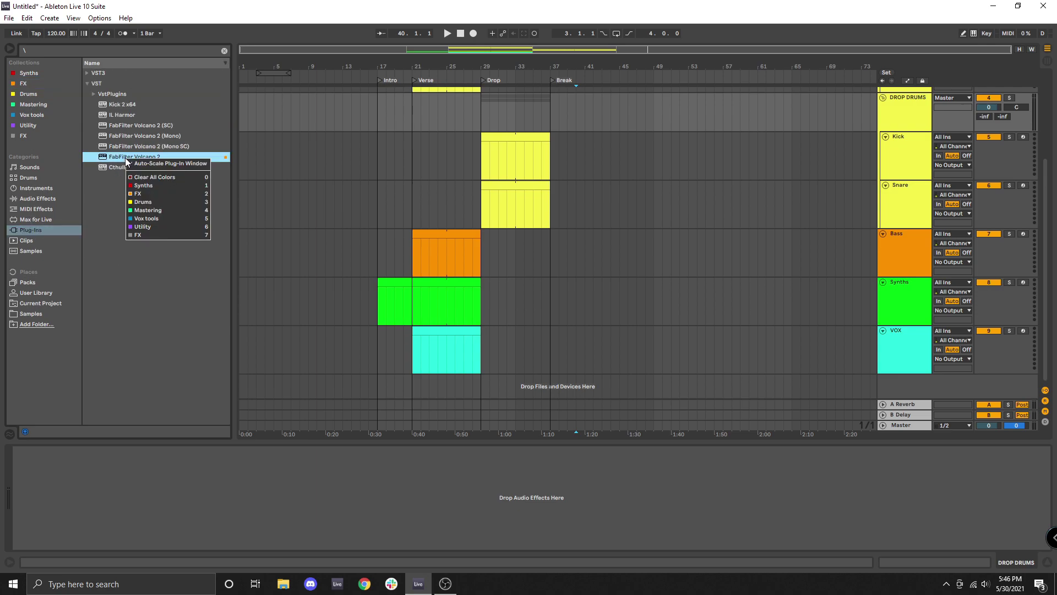
click(150, 194)
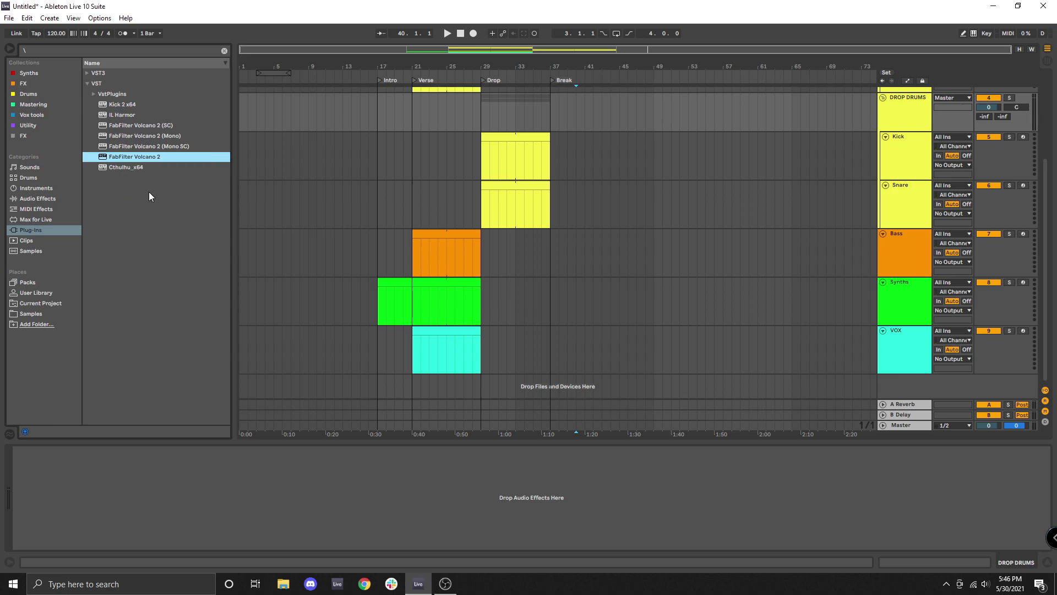
click(18, 83)
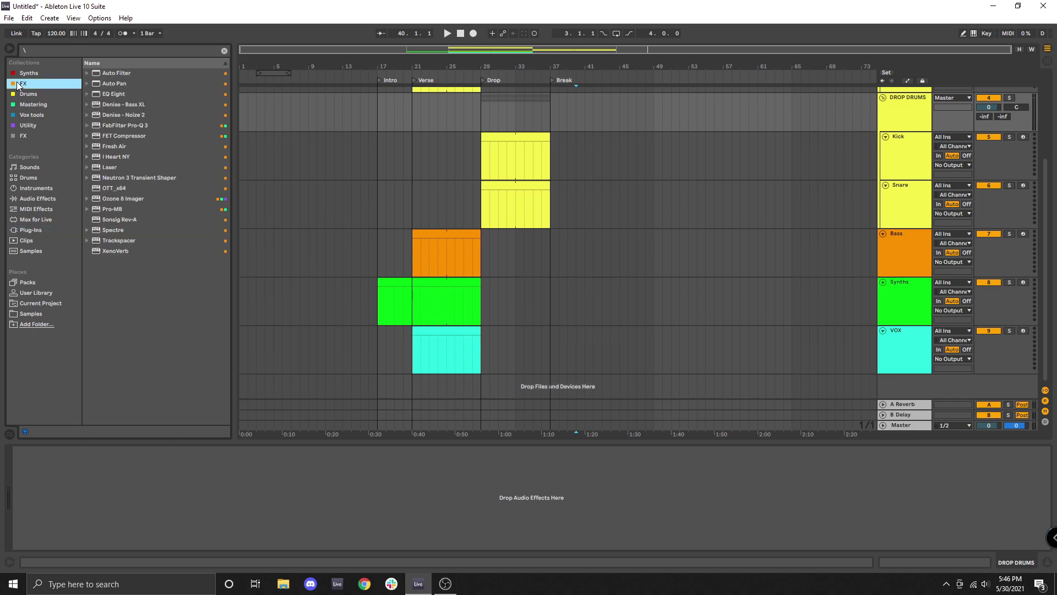